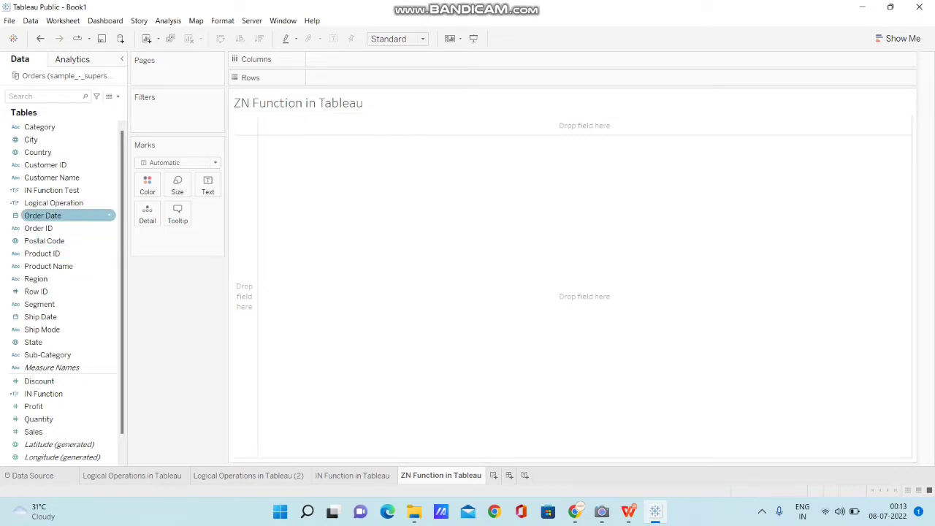
Step: List all Customer ID members as rows and show the sum of Sales as text for each
drag(46, 165, 307, 77)
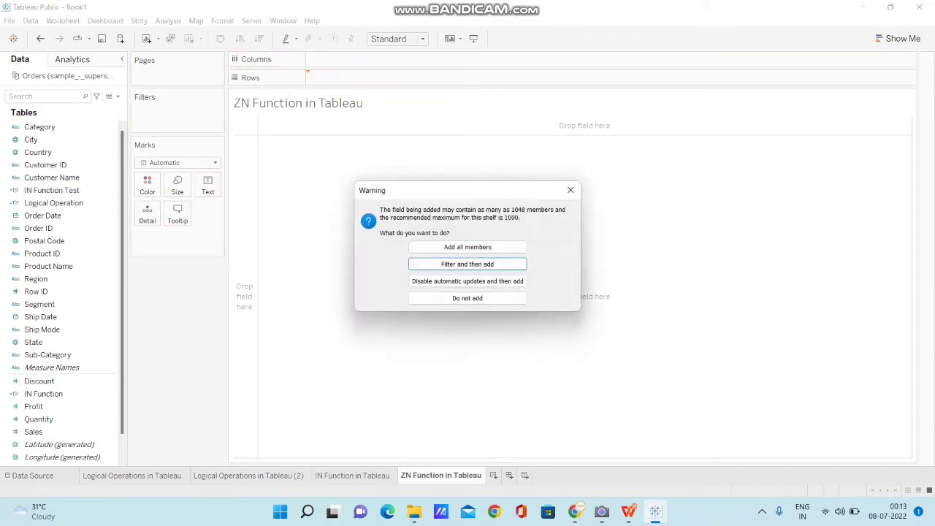
click(467, 247)
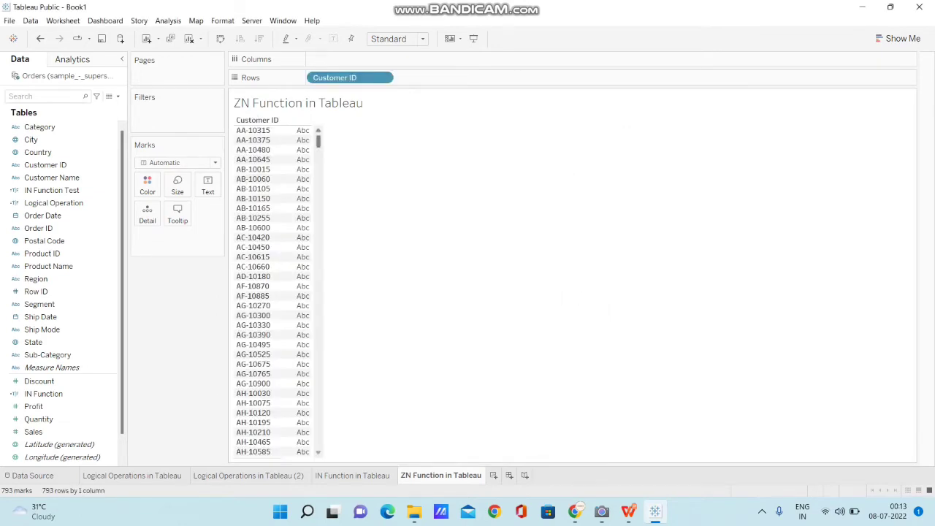
drag(33, 431, 211, 184)
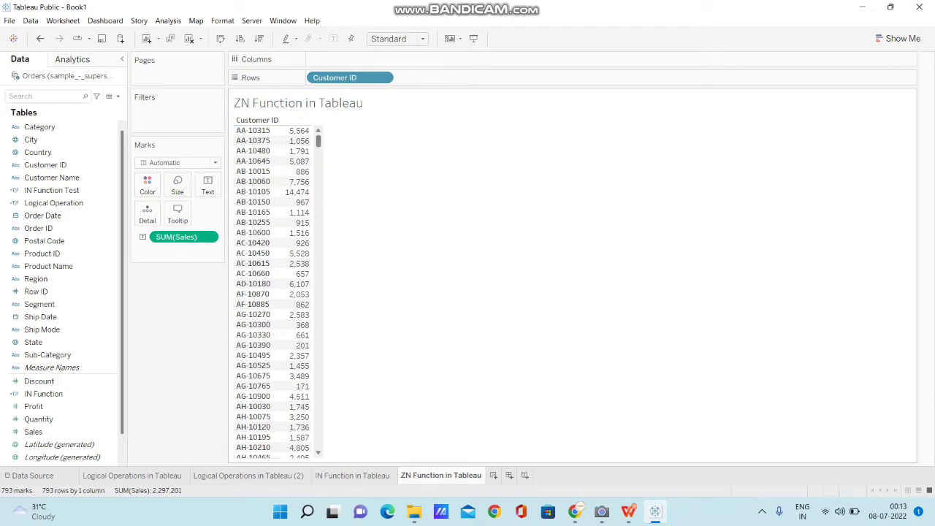
mouse_move(319, 141)
mouse_down()
mouse_move(319, 442)
mouse_move(319, 138)
mouse_up()
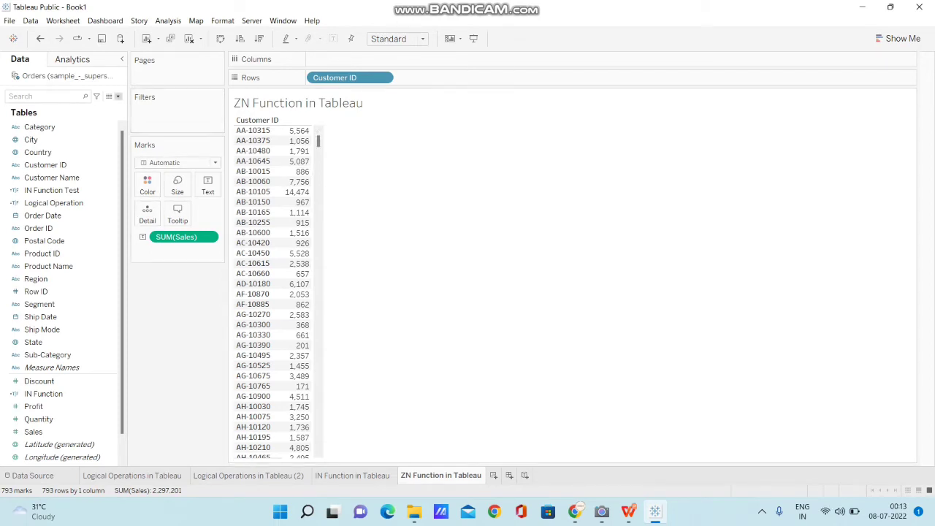
Step: Create a calculated field with the formula ZN([Sales])
click(118, 95)
click(59, 107)
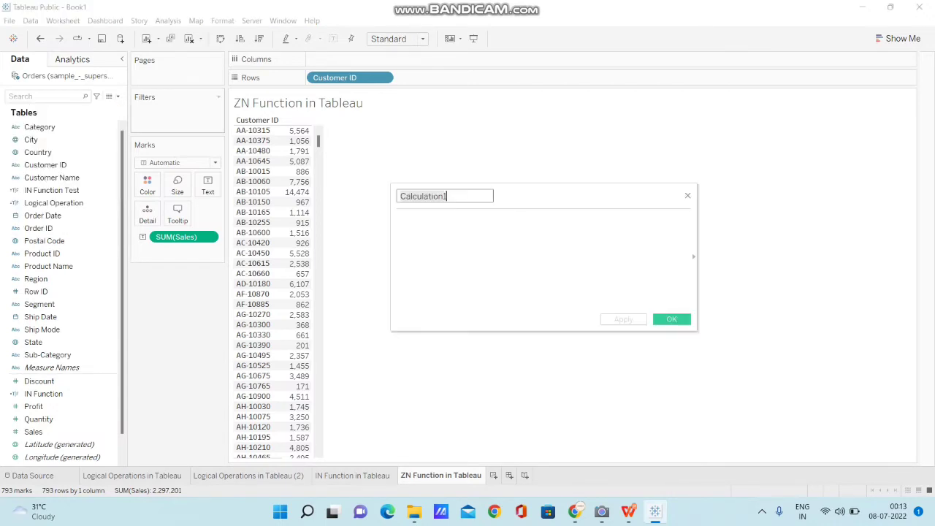
click(398, 220)
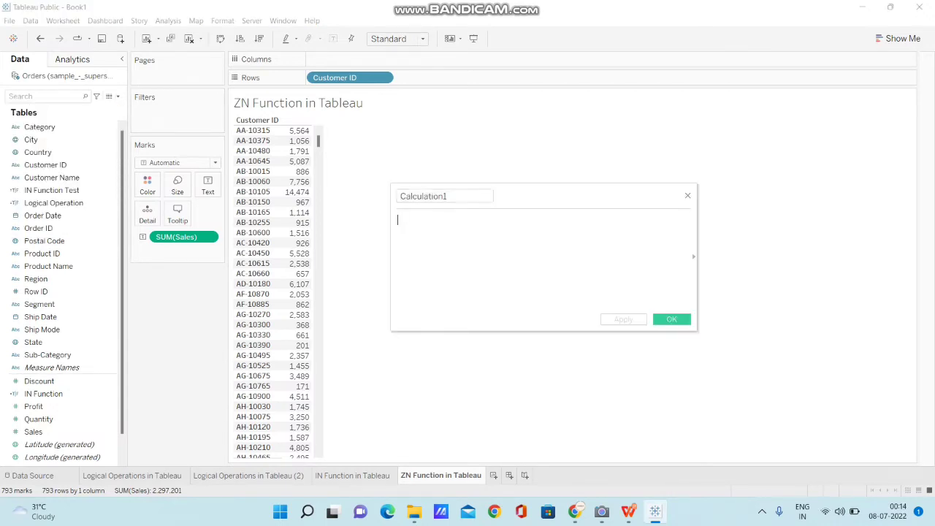
text(Z)
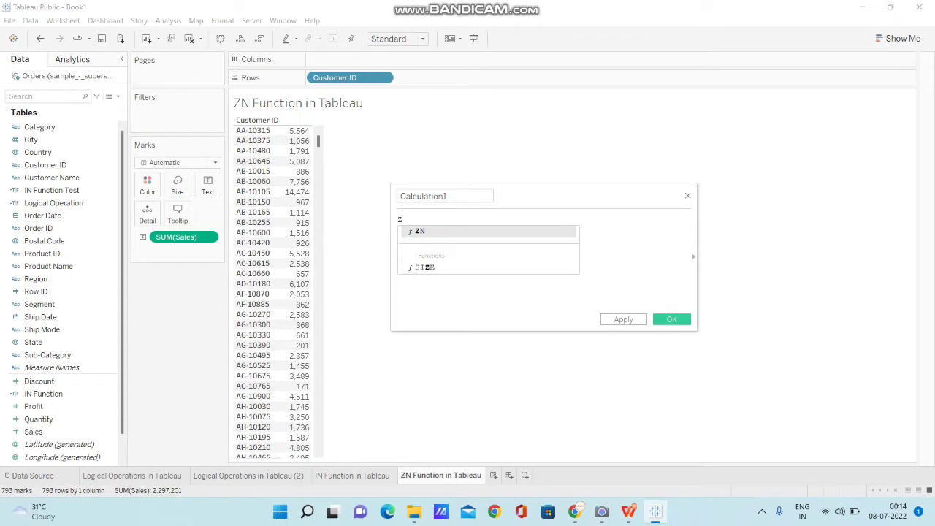
text(N)
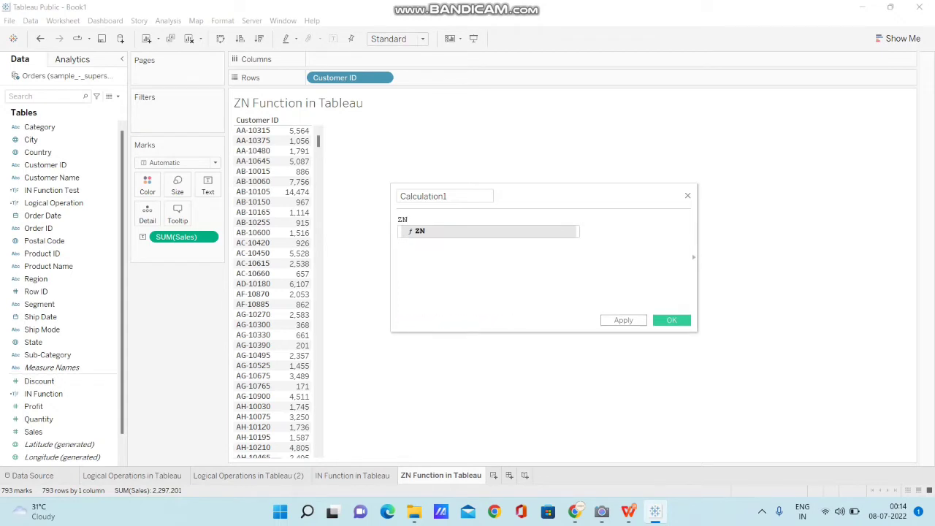
key(Return)
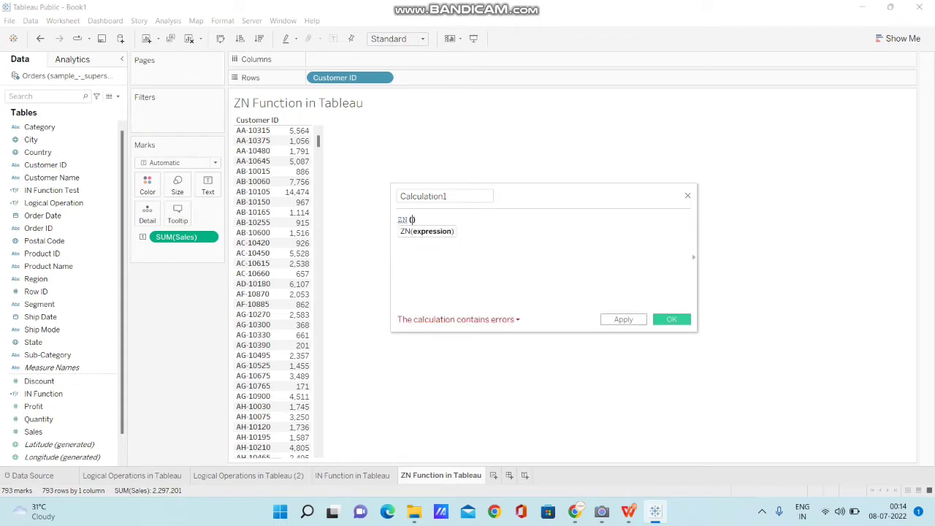
text(SAL)
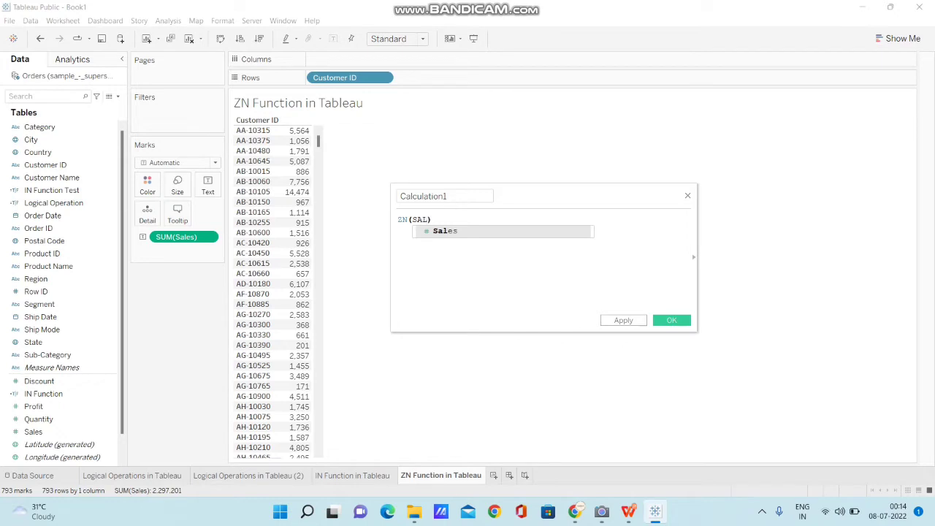
key(Return)
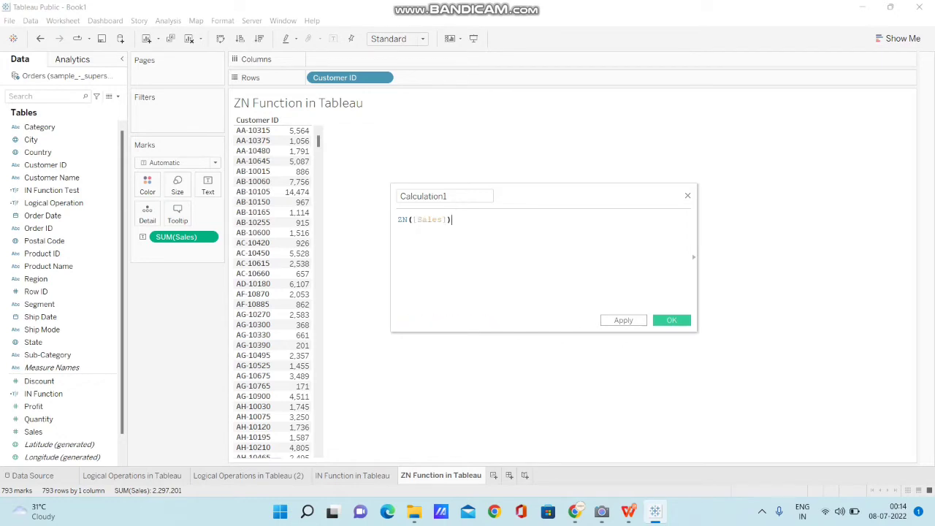
Step: Name the calculated field ZN Function and save it
key(BackSpace)
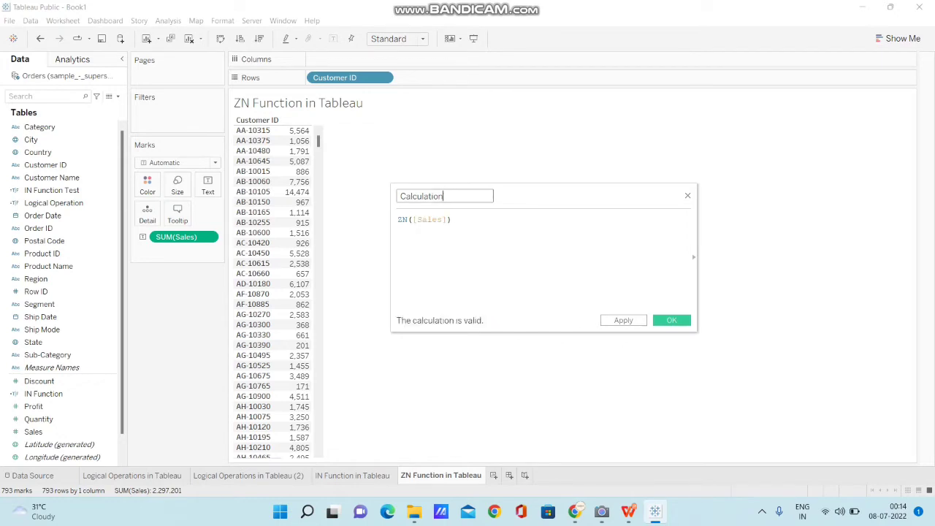
key(BackSpace)
key(BackSpace)
key(BackSpace)
key(BackSpace)
key(BackSpace)
key(BackSpace)
key(BackSpace)
key(BackSpace)
key(BackSpace)
key(BackSpace)
key(BackSpace)
text(ZN D)
key(BackSpace)
text(Function)
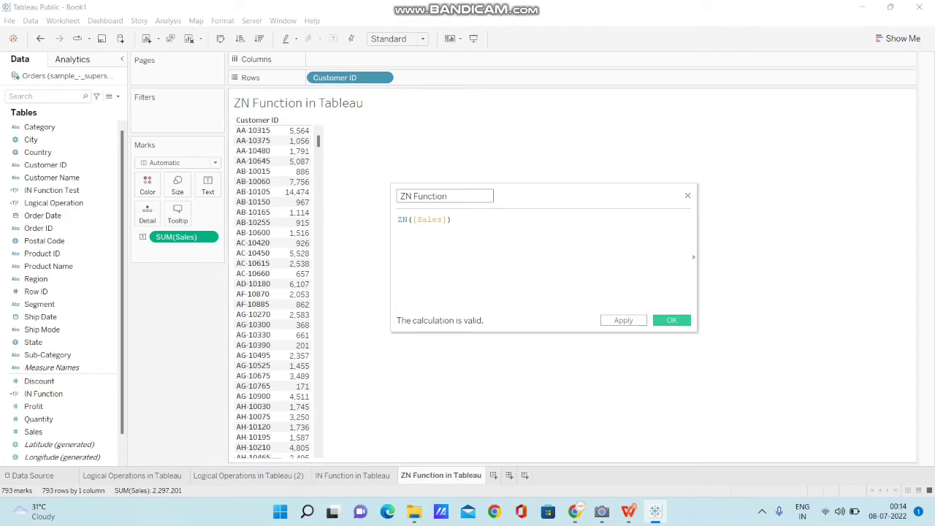
click(672, 321)
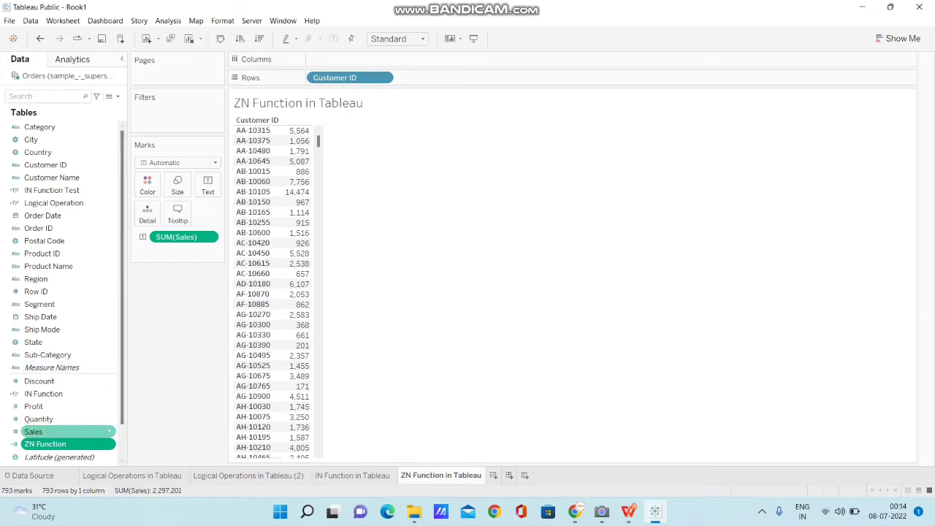
Step: Add ZN Function to the rows after Customer ID and make it discrete
drag(44, 443, 436, 78)
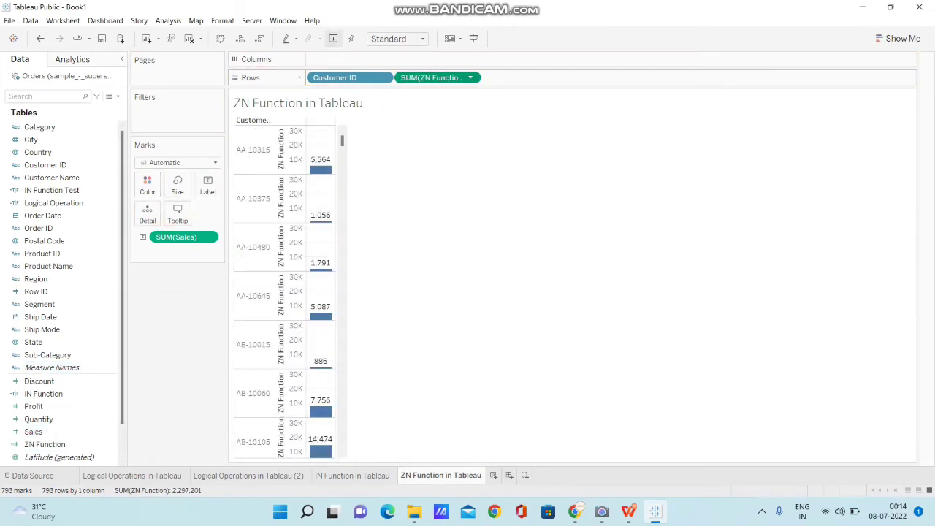
right_click(445, 77)
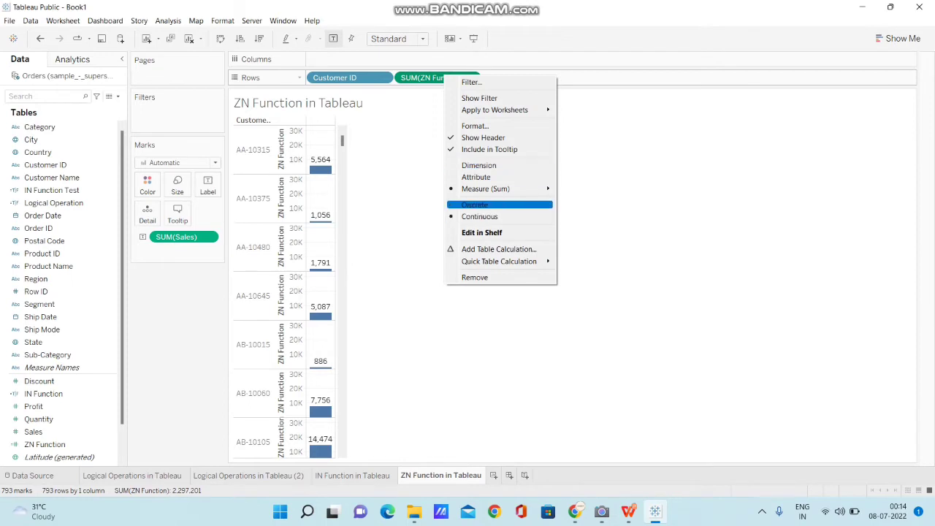
click(547, 204)
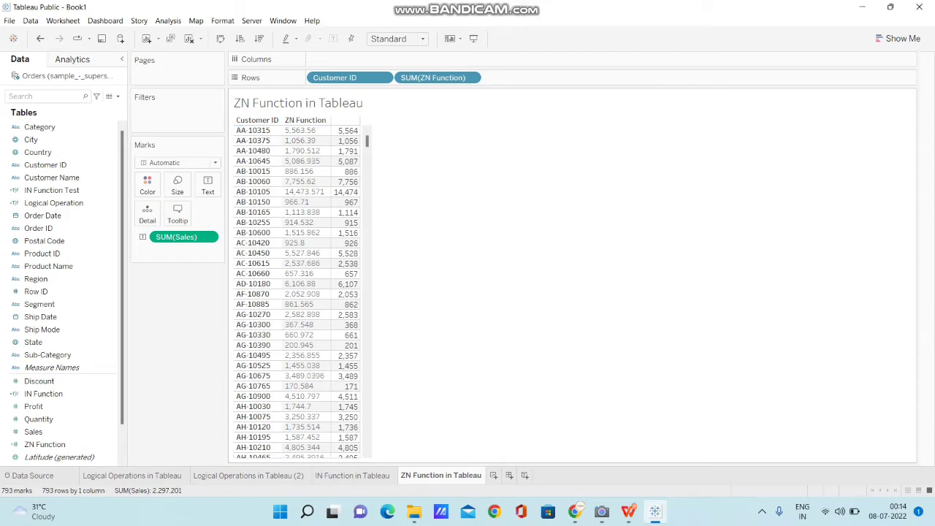
Step: Format the ZN Function row values as Number (Custom) with 0 decimal places
scroll(300, 293, down, 3)
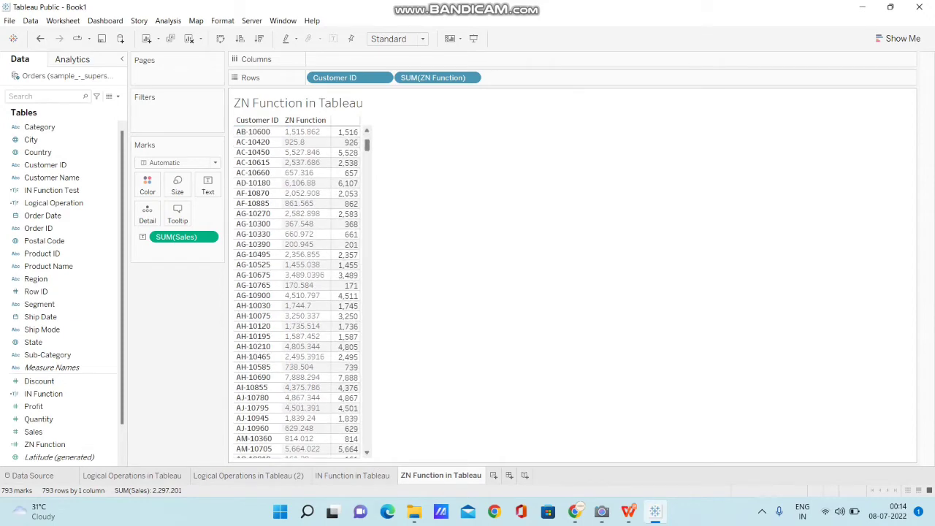
scroll(297, 292, down, 15)
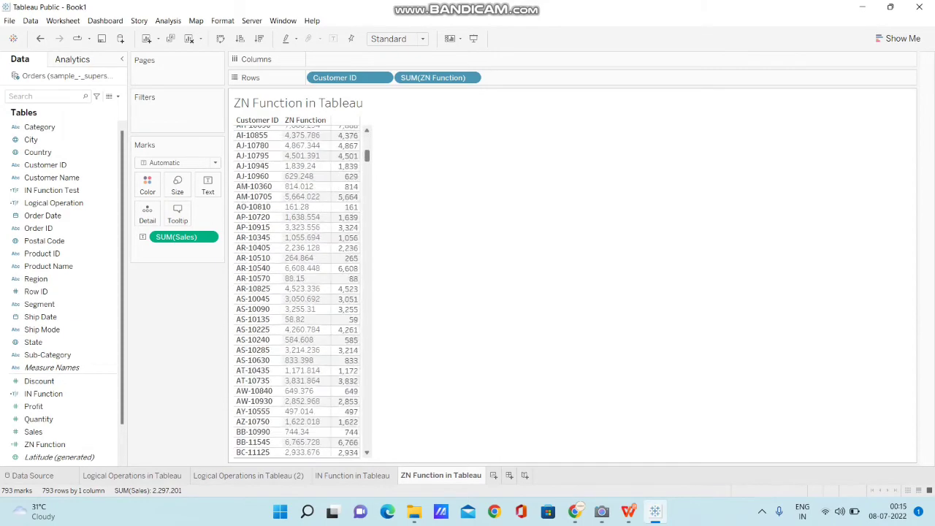
scroll(297, 292, down, 20)
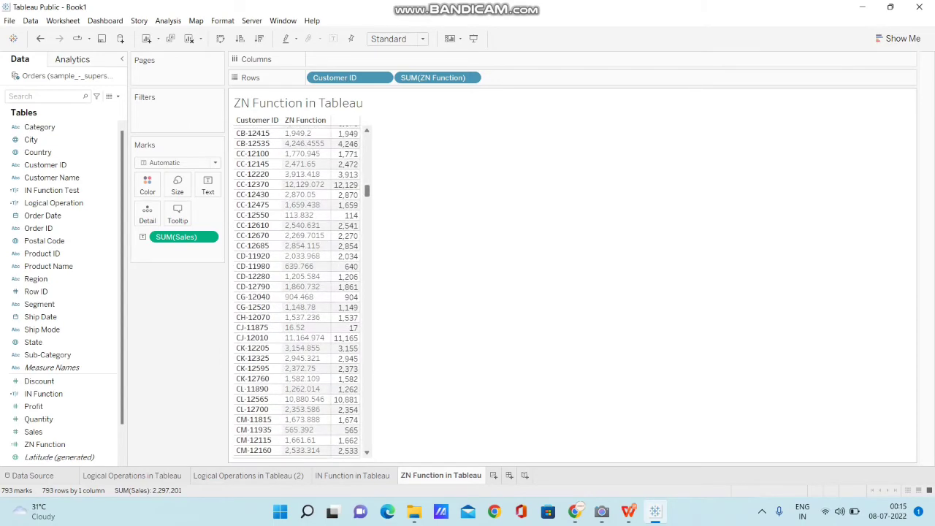
scroll(298, 293, down, 20)
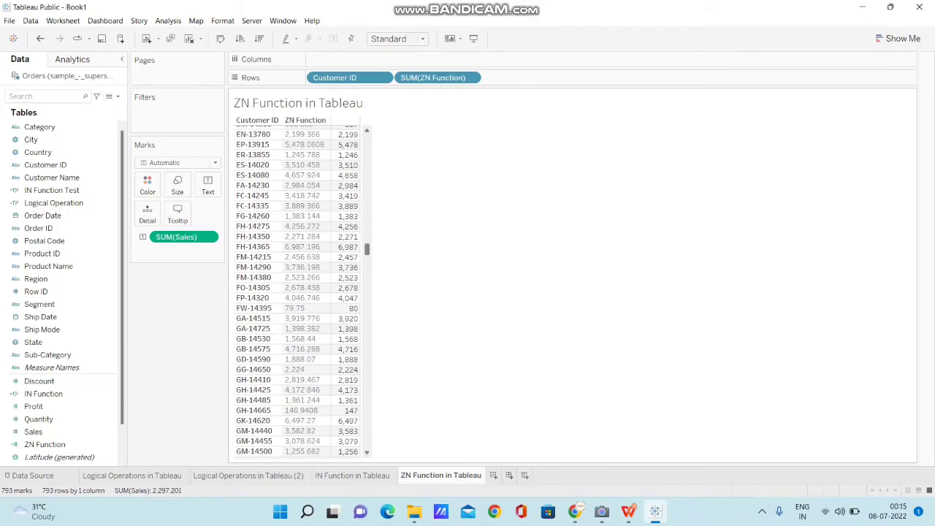
scroll(298, 292, down, 20)
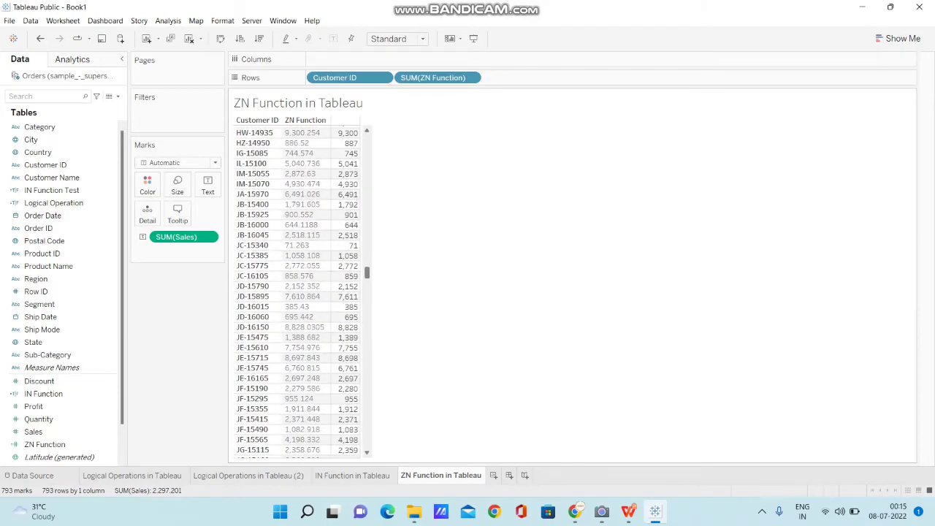
scroll(297, 292, down, 5)
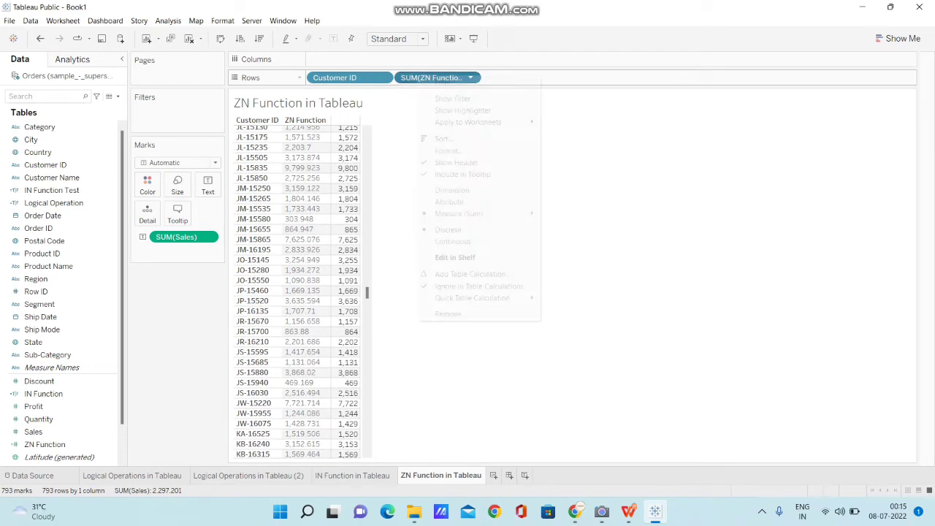
right_click(419, 76)
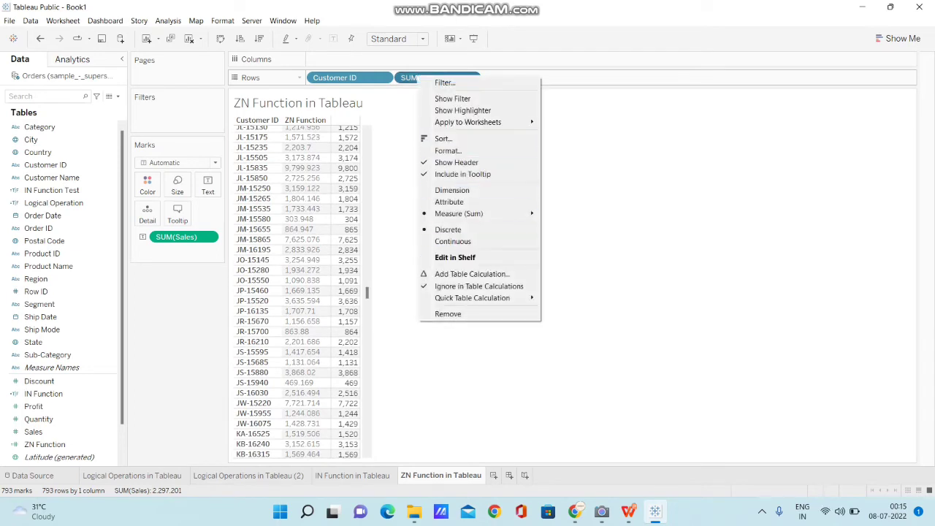
click(449, 150)
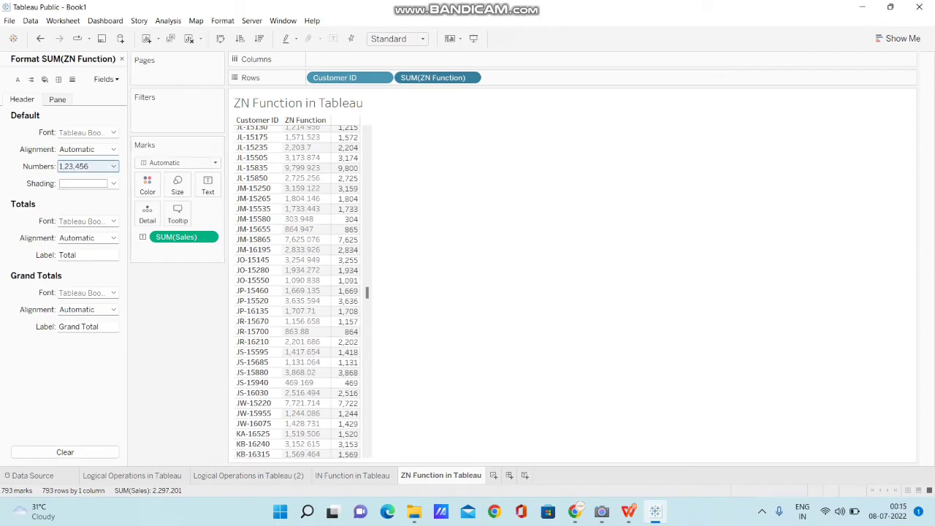
click(87, 166)
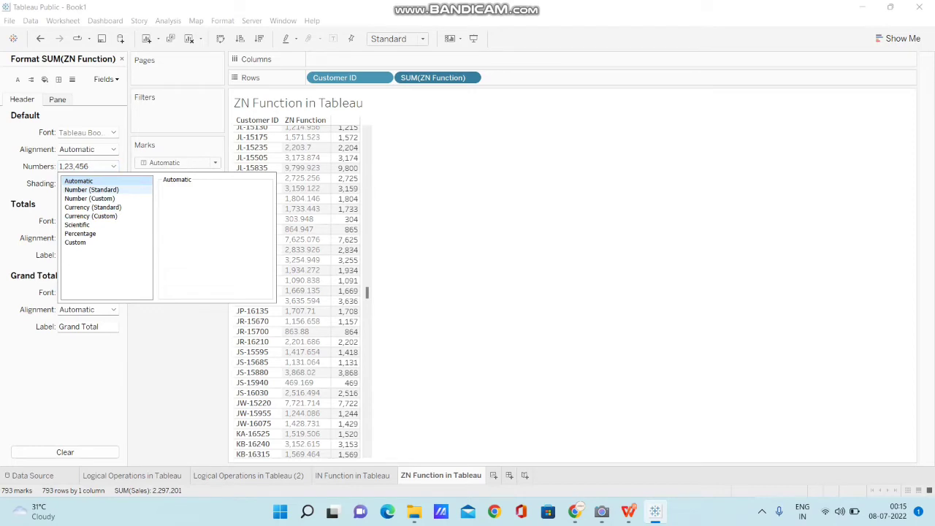
click(91, 189)
click(90, 198)
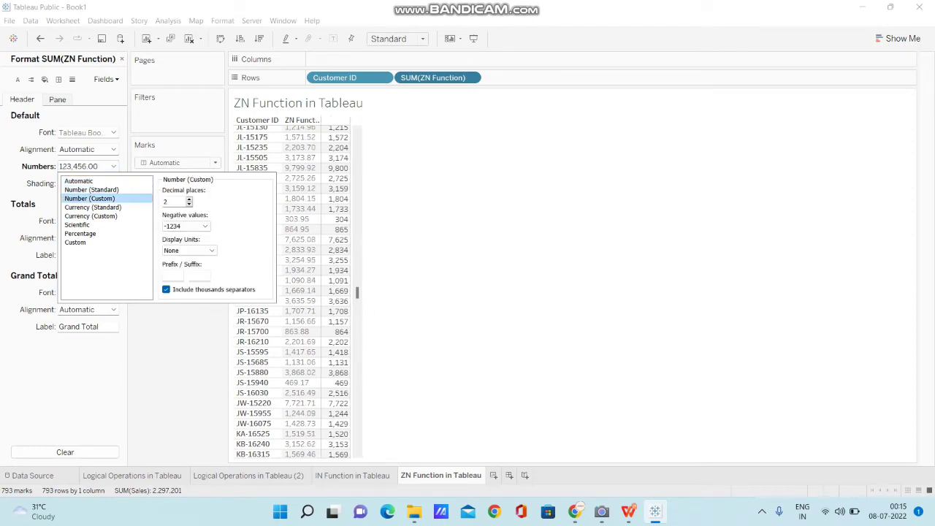
click(189, 204)
click(189, 205)
click(555, 278)
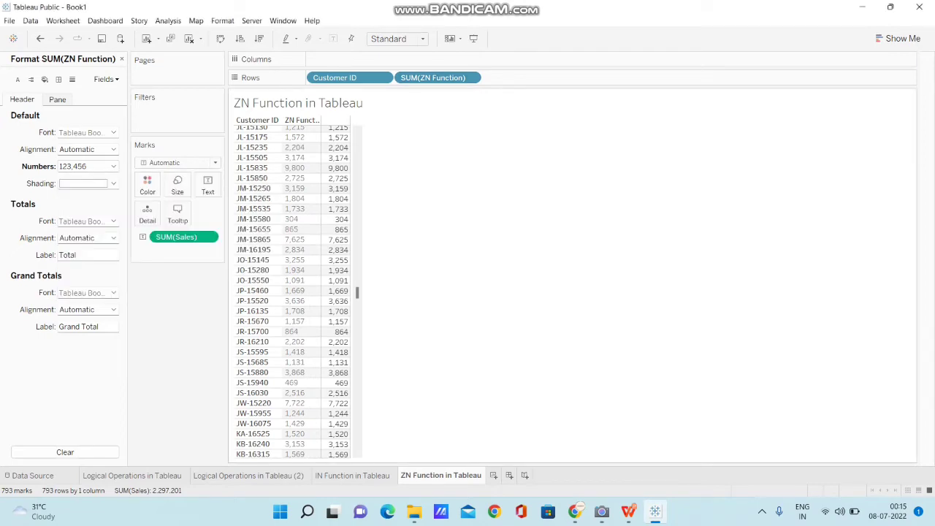
Step: Compare the ZN Function values with the Sales values across the customer rows, starting from the first customer
drag(357, 292, 358, 140)
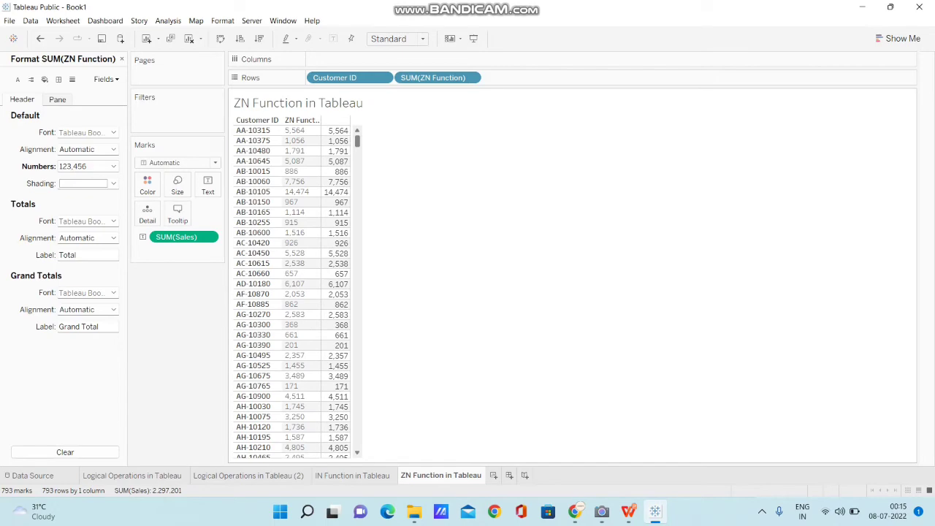
scroll(292, 292, down, 20)
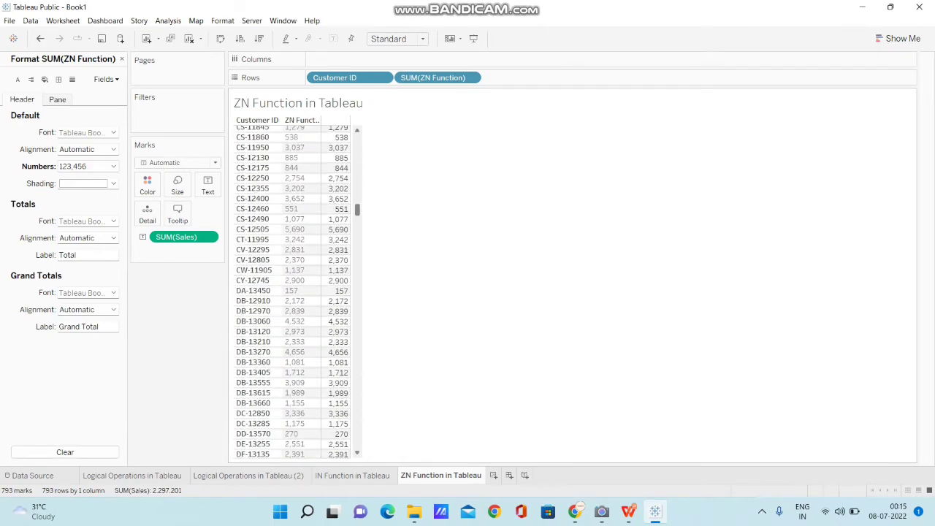
drag(357, 212, 358, 257)
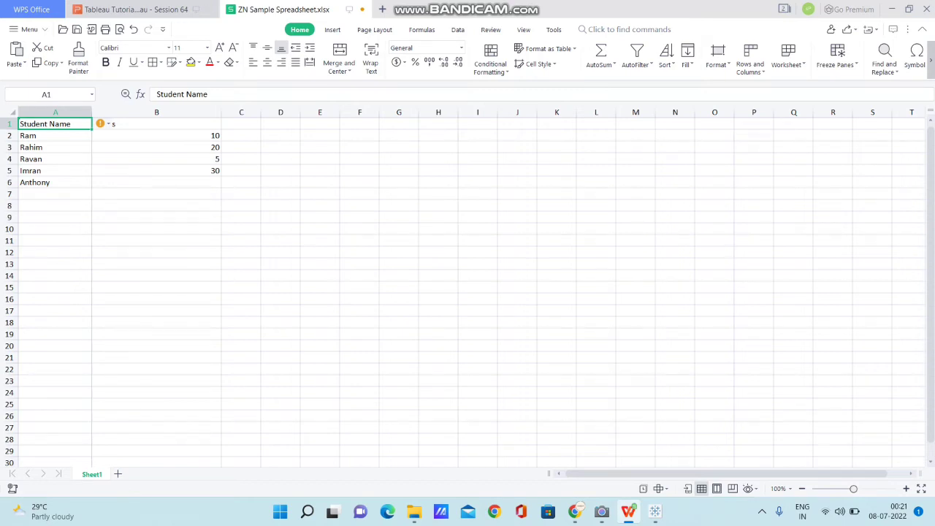
Step: In WPS Office, examine the Student Name and Marks headers and the last student's marks cell in ZN Sample Spreadsheet.xlsx
click(156, 124)
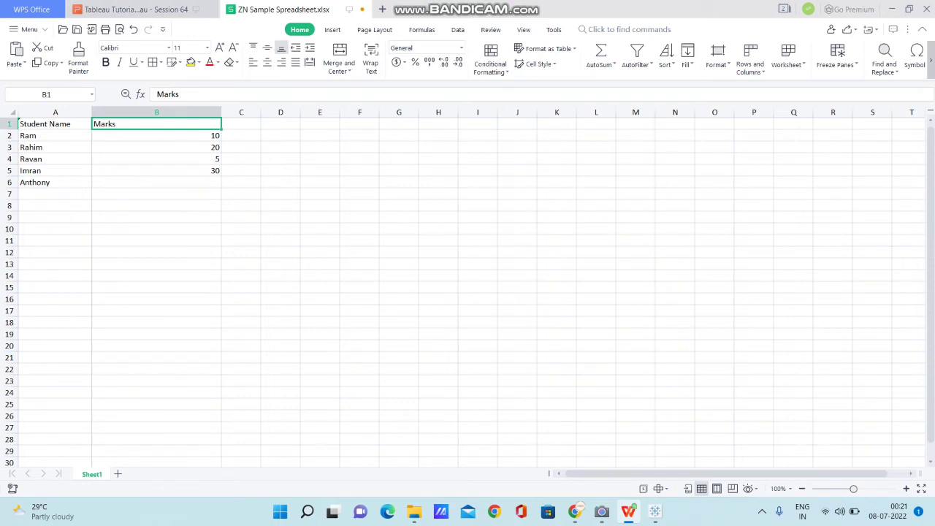
click(54, 124)
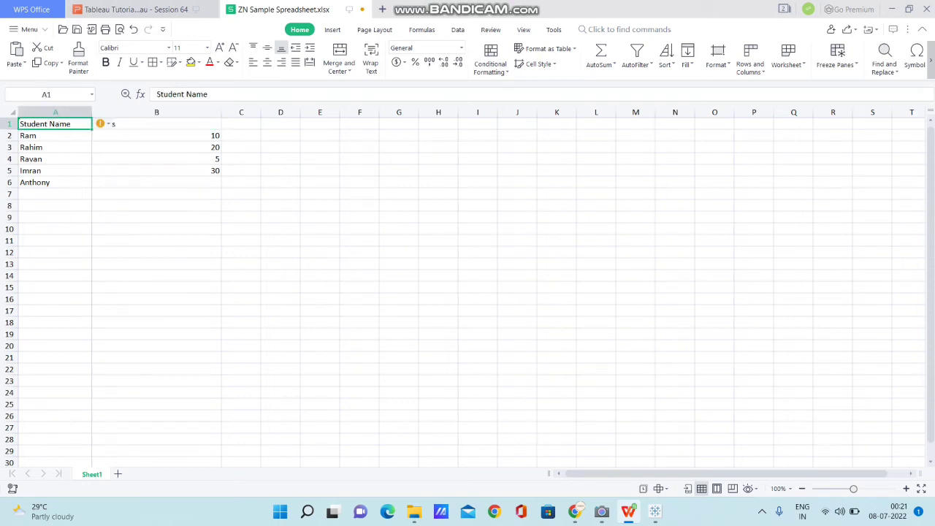
click(156, 124)
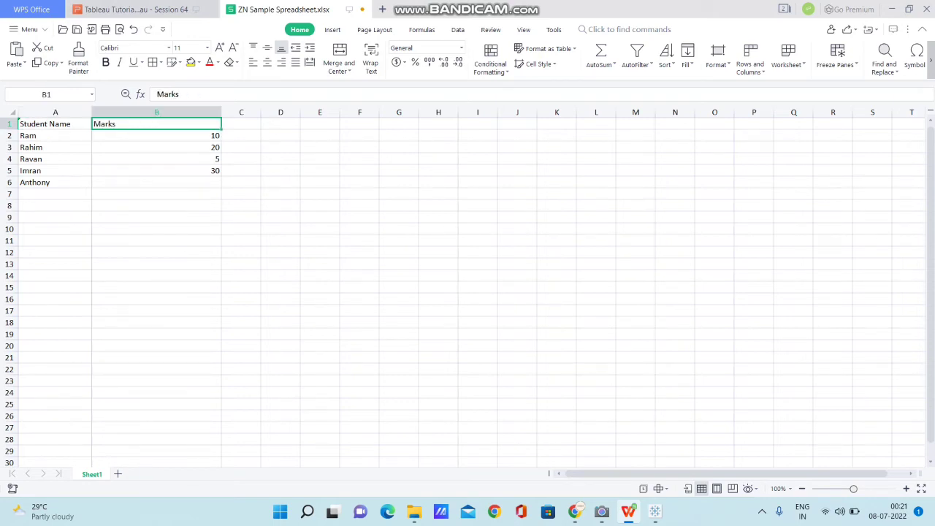
click(157, 183)
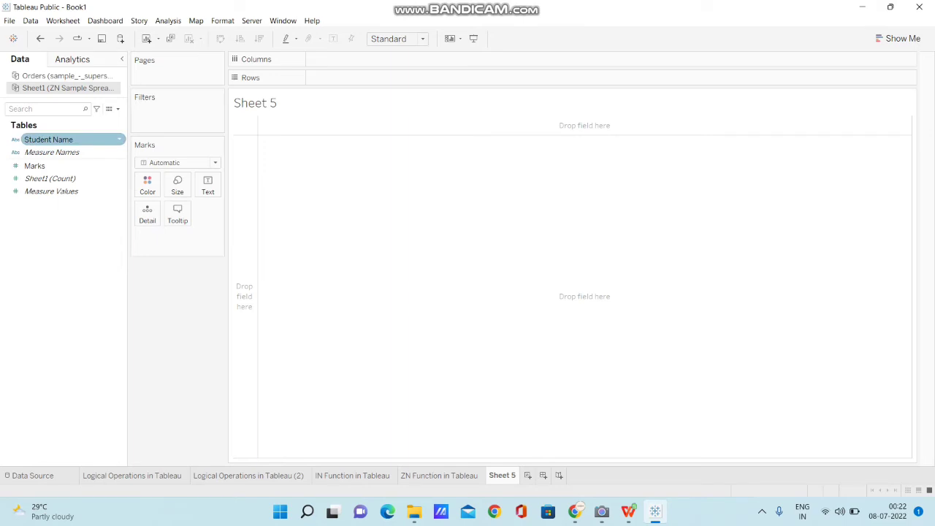
Step: Build a student marks table with Student Name on the rows and Marks shown as text
drag(48, 139, 288, 78)
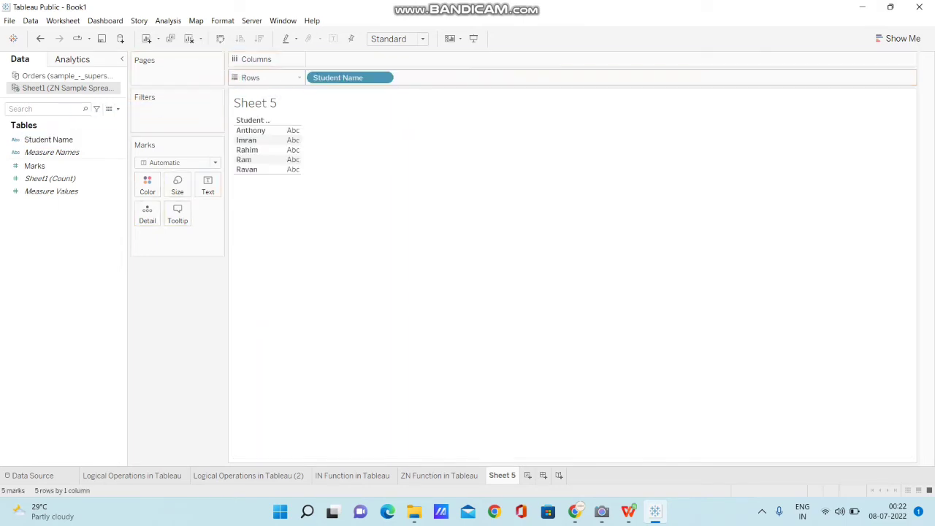
drag(35, 166, 208, 189)
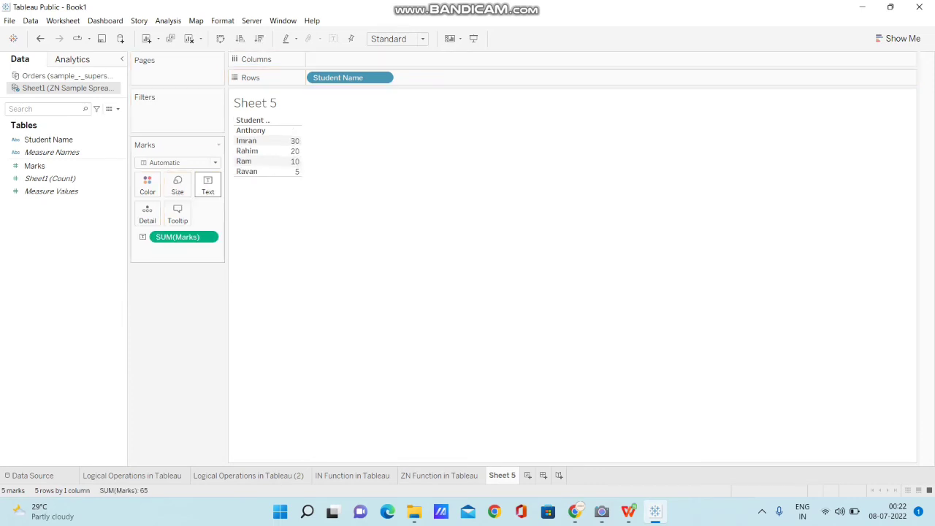
Step: Create a calculated field in the ZN Sample Spreadsheet data source with the formula ZN([Marks])
click(118, 109)
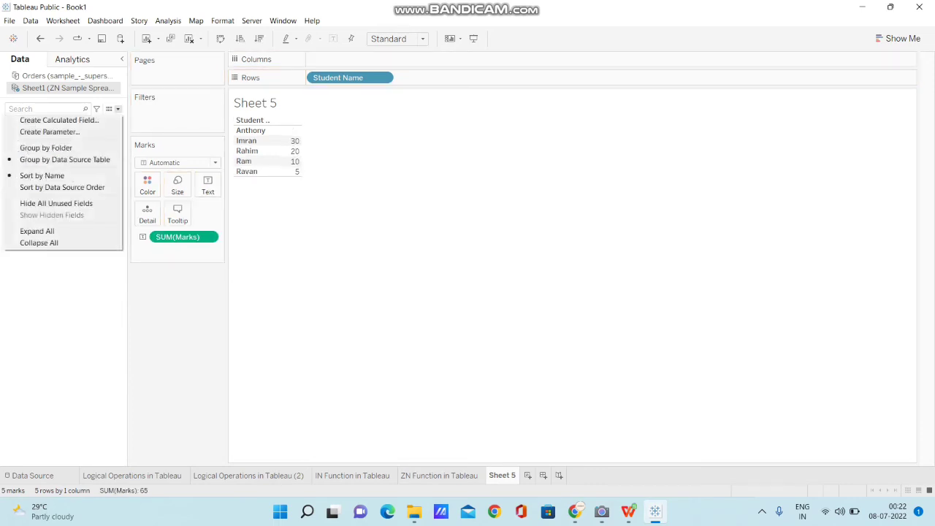
click(59, 120)
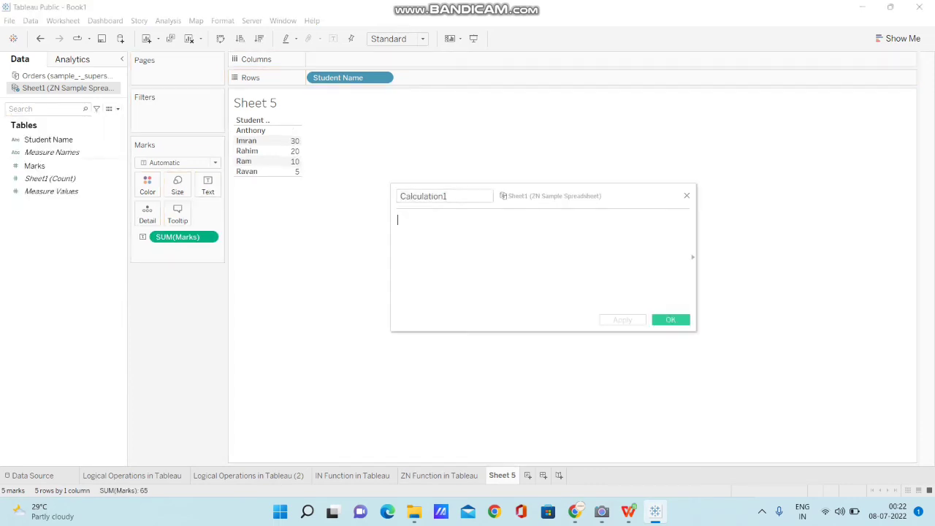
text(zn)
key(Return)
text(ma)
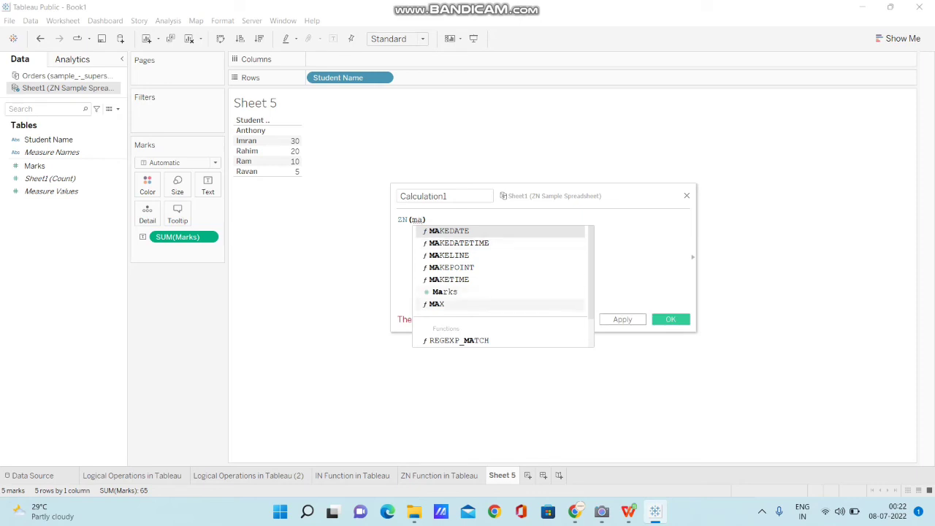
double_click(445, 292)
Step: Name the calculated field ZN Test and save it
click(450, 195)
key(BackSpace)
key(BackSpace)
key(BackSpace)
key(BackSpace)
key(BackSpace)
key(BackSpace)
key(BackSpace)
key(BackSpace)
key(BackSpace)
key(BackSpace)
key(BackSpace)
key(BackSpace)
text(ZN Test)
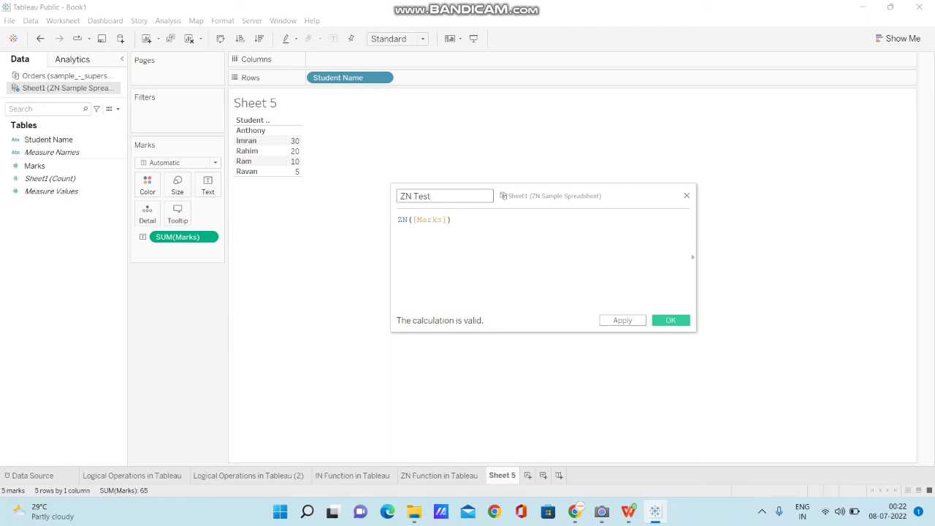
key(Return)
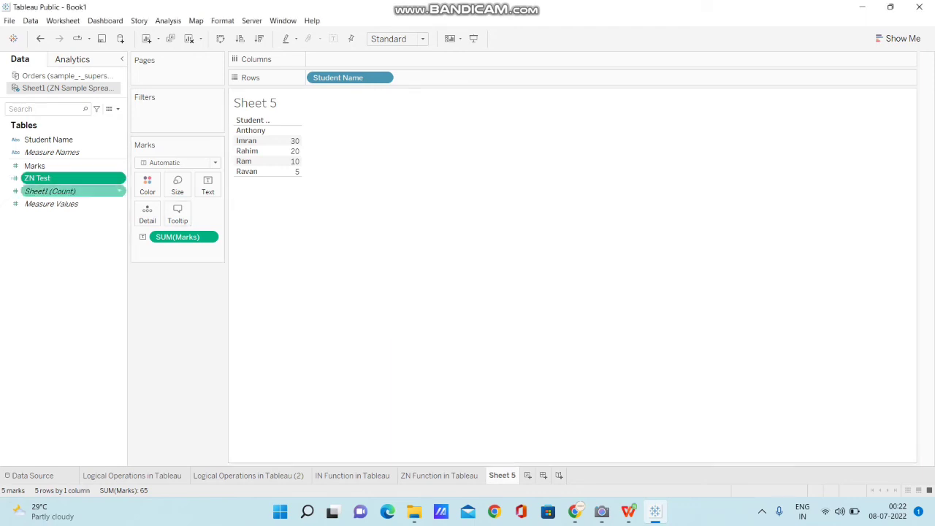
Step: Add ZN Test to the rows after Student Name and make it discrete
drag(37, 178, 398, 79)
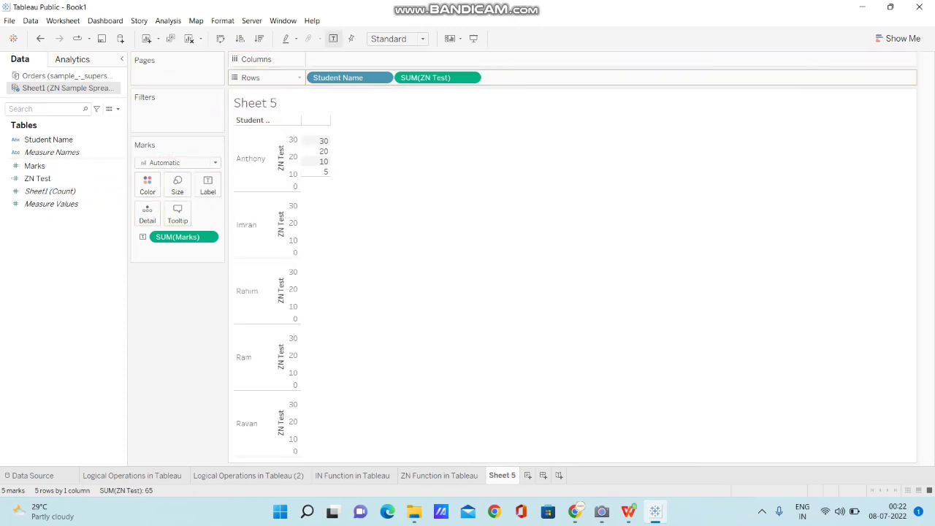
click(470, 78)
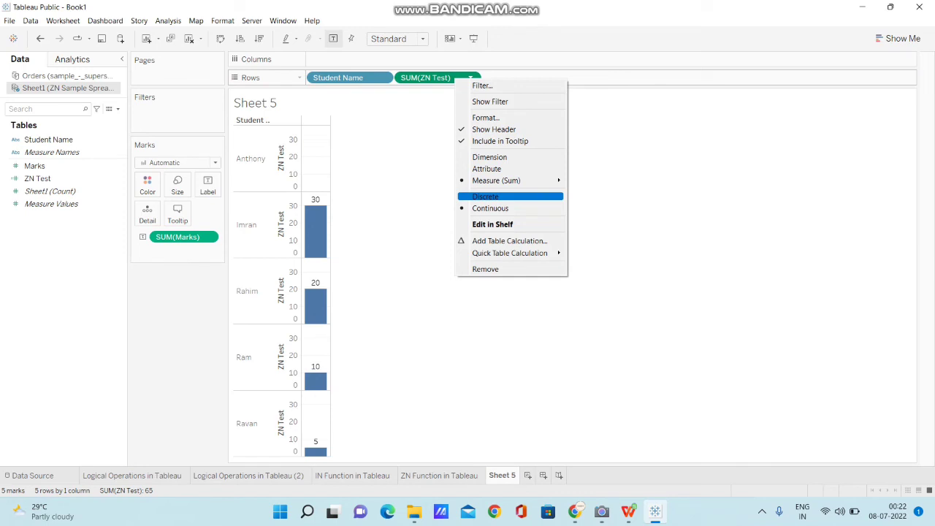
click(485, 197)
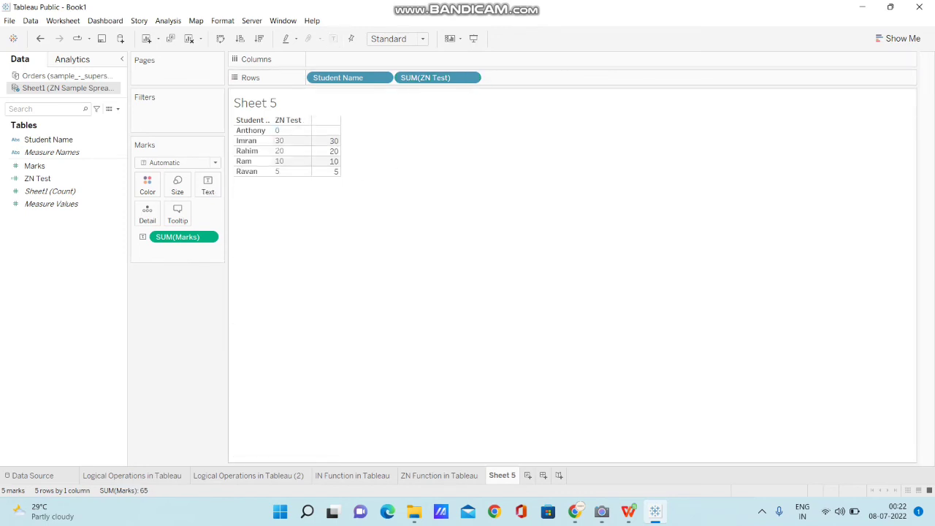
Step: Compare the Marks cell with the ZN Test value in the first student's row, then clear the selection
click(327, 131)
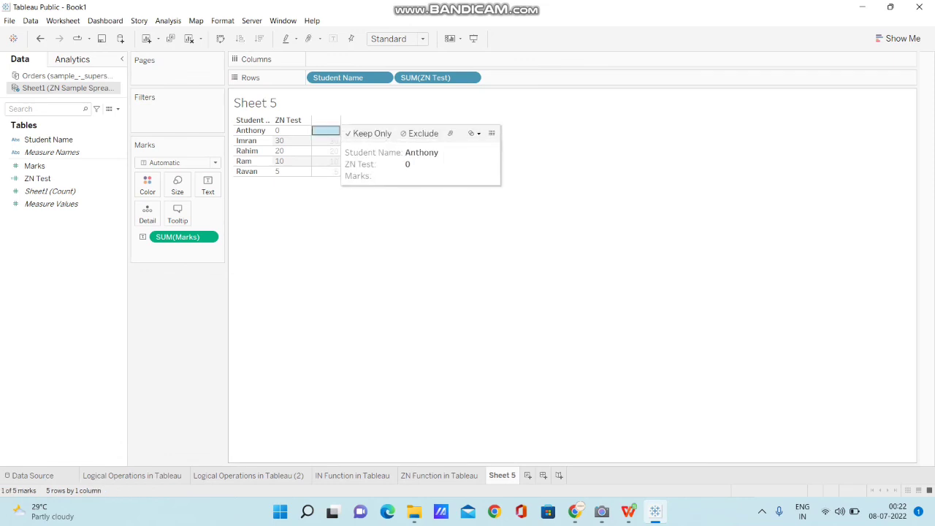
click(277, 130)
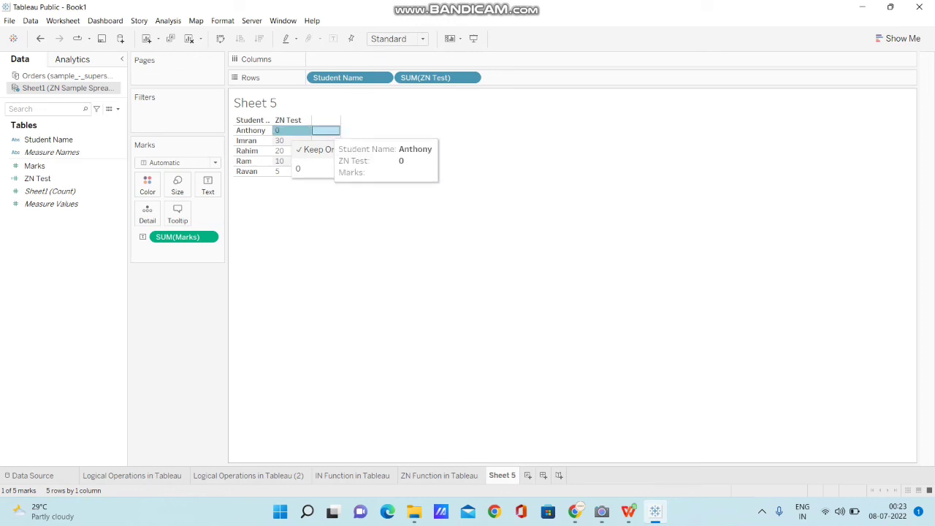
click(314, 130)
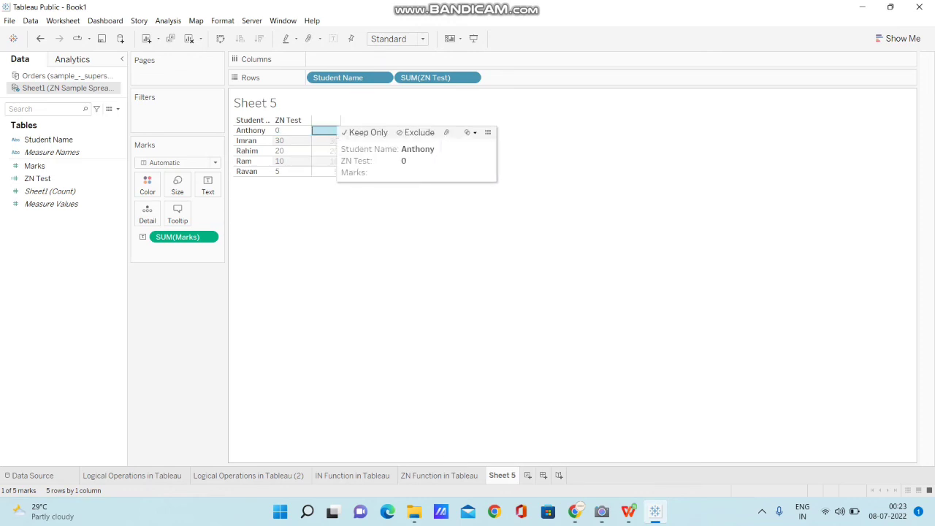
click(277, 130)
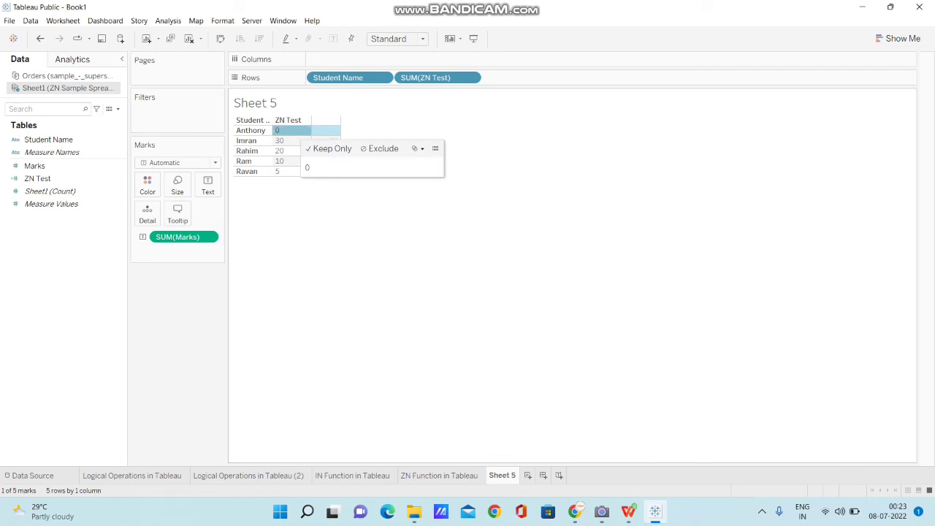
click(277, 130)
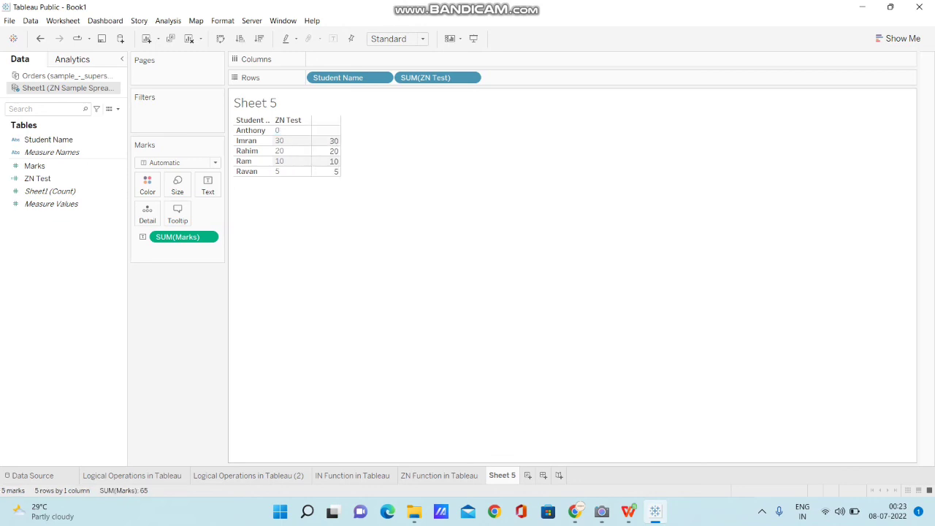